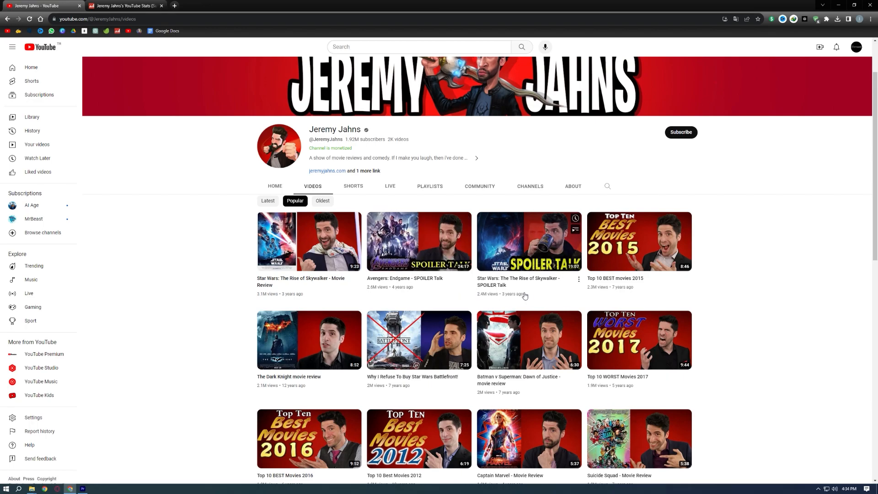
# Step: Review the movie-review channel's popular videos and its Social Blade earnings, daily statistics and history charts
pyautogui.scroll(-2, 734, 285)
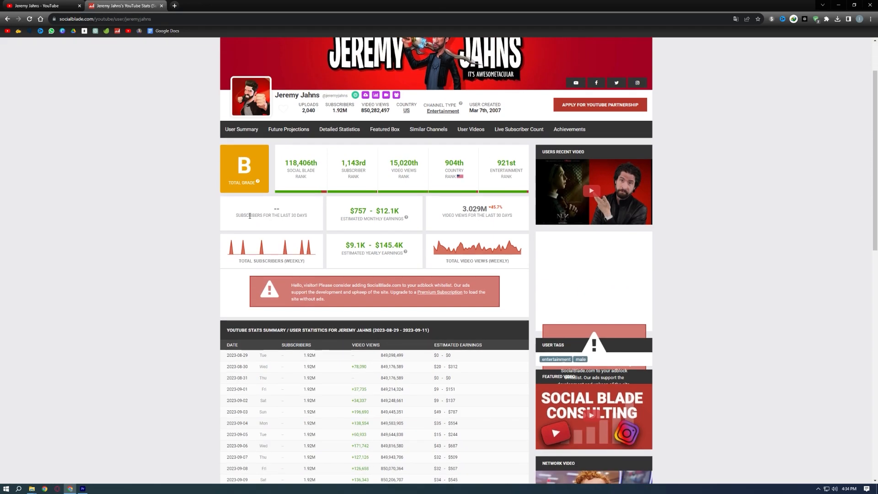
pyautogui.scroll(-1, 251, 216)
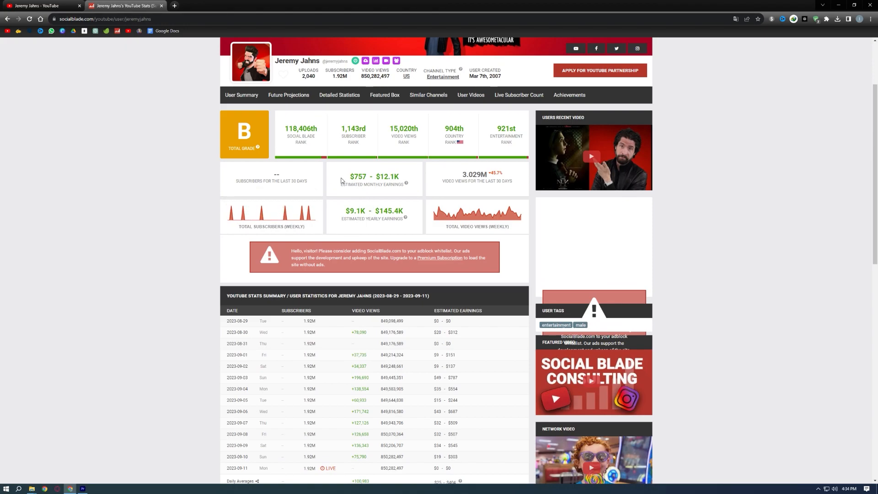
pyautogui.moveTo(348, 176); pyautogui.dragTo(404, 179)
pyautogui.click(416, 194)
pyautogui.scroll(-1, 413, 207)
pyautogui.scroll(-4, 414, 207)
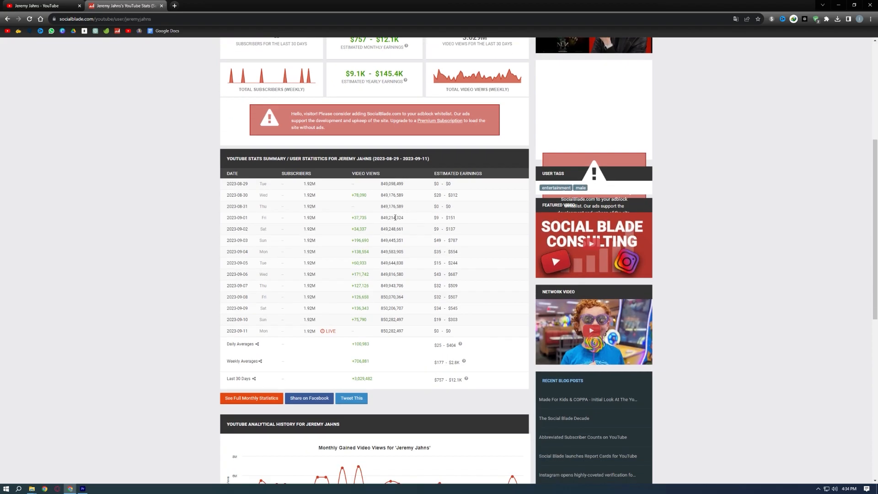
pyautogui.scroll(-5, 372, 225)
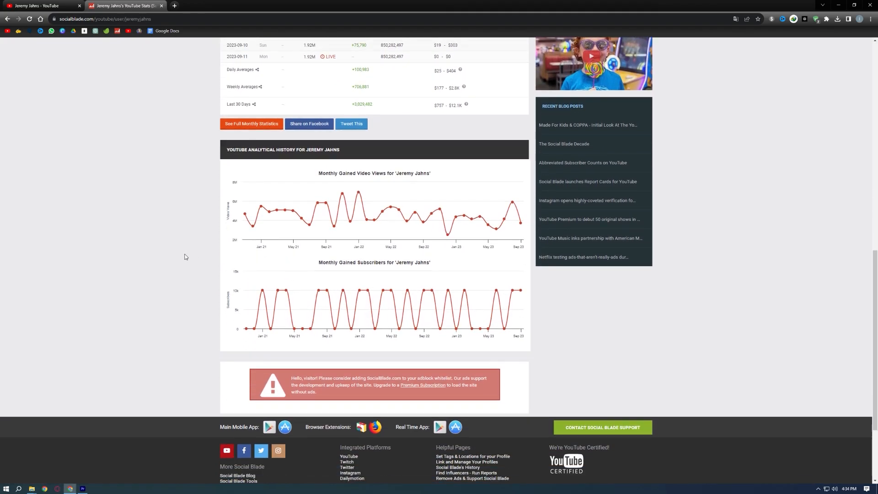
pyautogui.scroll(10, 183, 257)
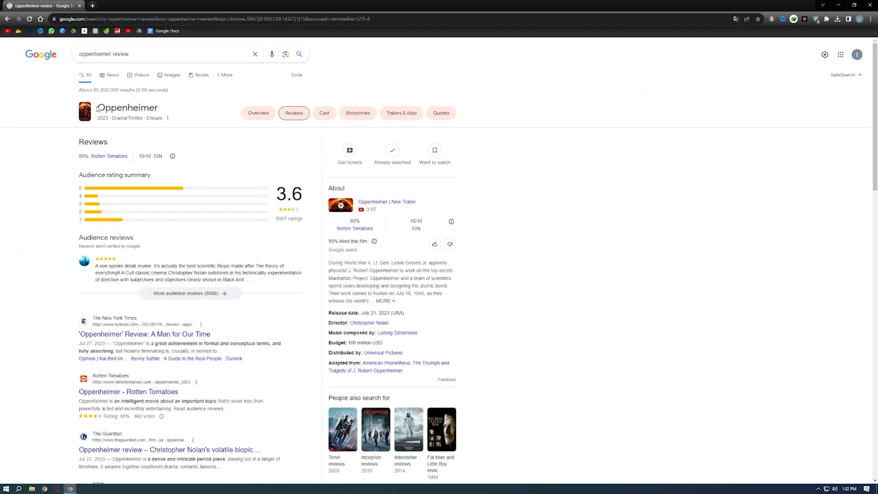
# Step: Open The New York Times article "'Oppenheimer' Review: A Man for Our Time" from the search results
pyautogui.moveTo(97, 108); pyautogui.dragTo(165, 118)
pyautogui.click(194, 133)
pyautogui.scroll(-1, 194, 151)
pyautogui.click(197, 301)
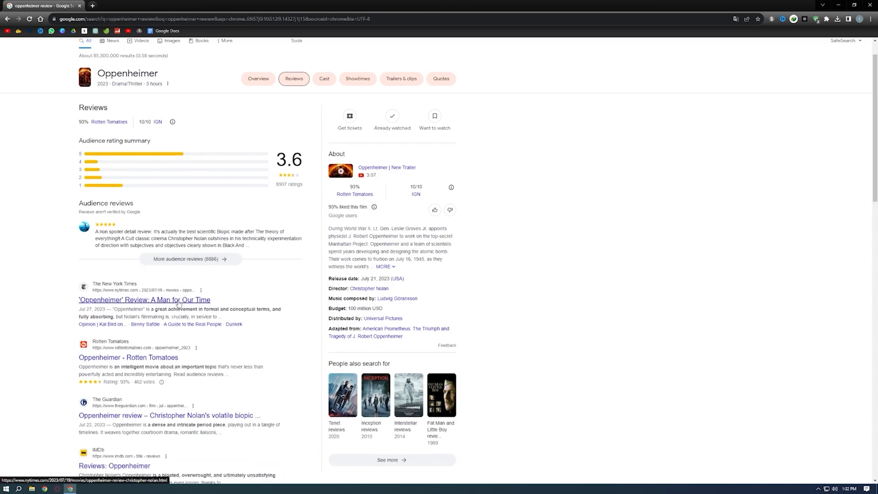
pyautogui.scroll(-1, 320, 137)
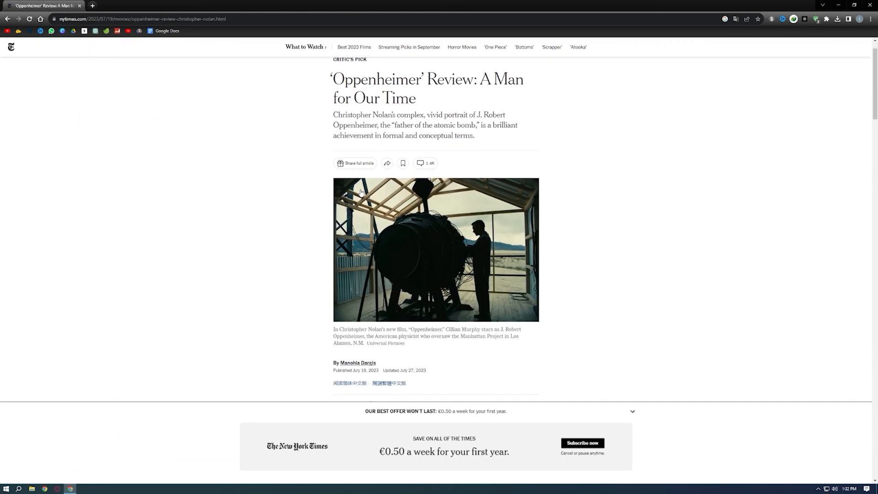
# Step: Collapse the subscription offer and copy the opening paragraph of the Oppenheimer review
pyautogui.click(633, 411)
pyautogui.scroll(1, 246, 227)
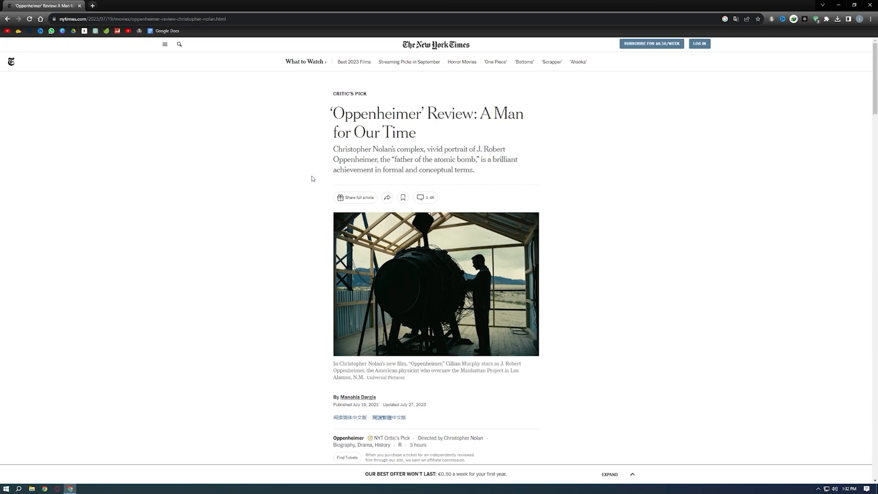
pyautogui.scroll(-6, 312, 181)
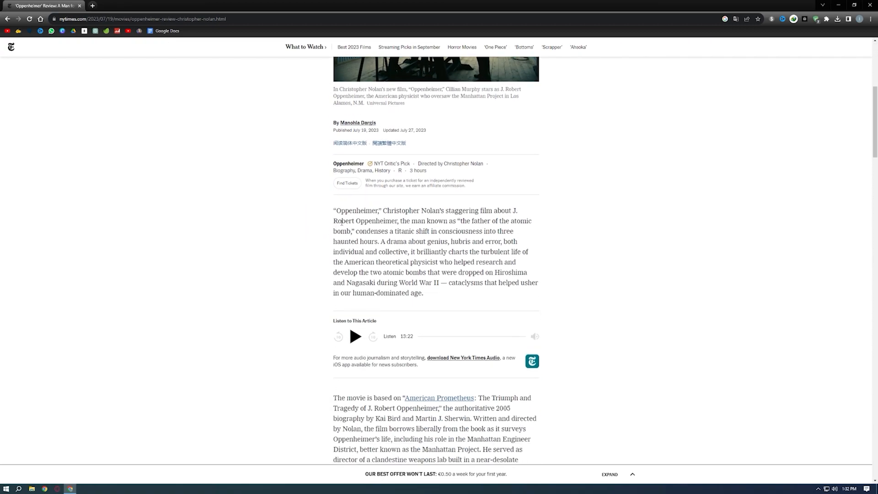
pyautogui.moveTo(334, 211); pyautogui.dragTo(448, 294)
pyautogui.hotkey('ctrl', 'c')
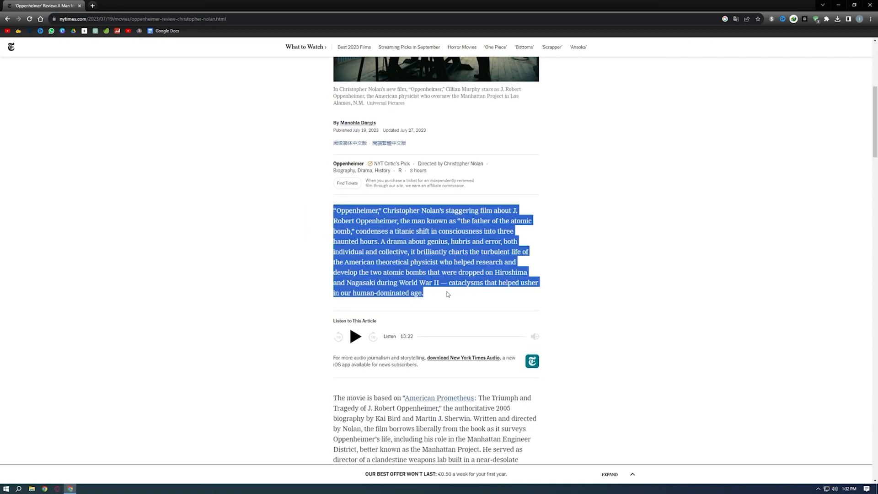
# Step: Paste the paragraph into a new Google Docs document and add blank lines below it
pyautogui.middleClick(159, 31)
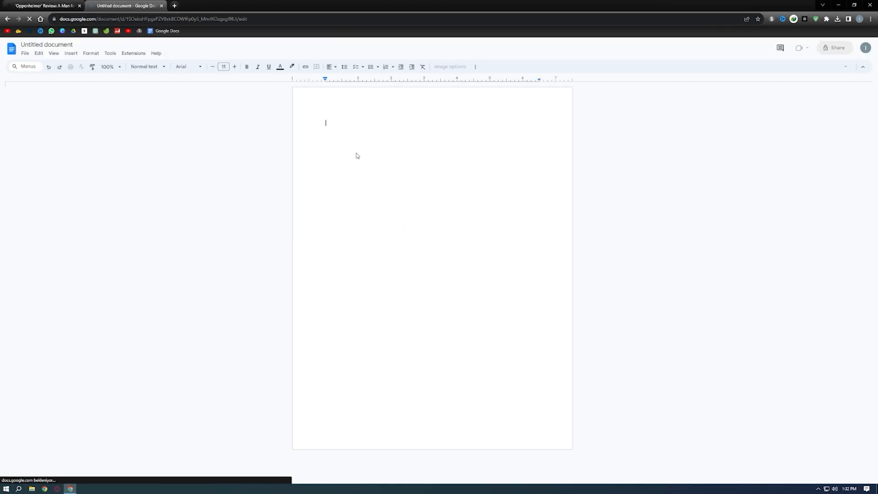
pyautogui.hotkey('ctrl', 'v')
pyautogui.press('Return')
pyautogui.press('Return')
pyautogui.press('Return')
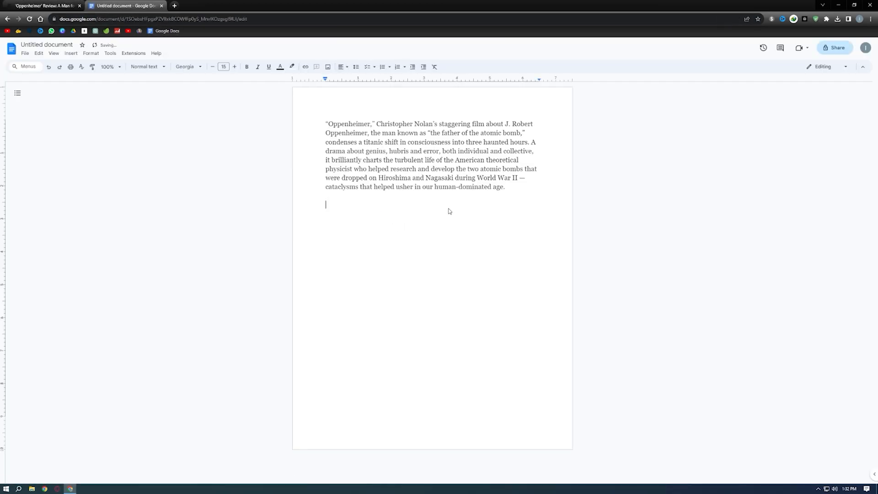
# Step: Copy the review's second paragraph, beginning "The movie is based on", and paste it below the first one in the document
pyautogui.click(42, 6)
pyautogui.click(311, 322)
pyautogui.scroll(-2, 311, 322)
pyautogui.scroll(-2, 311, 321)
pyautogui.moveTo(330, 261); pyautogui.dragTo(539, 366)
pyautogui.hotkey('ctrl', 'c')
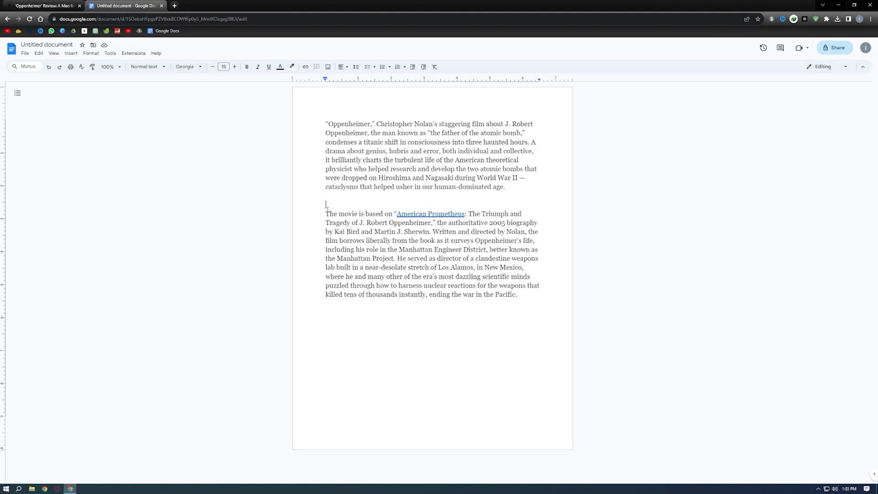
pyautogui.moveTo(327, 210); pyautogui.dragTo(515, 301)
pyautogui.hotkey('ctrl', 'v')
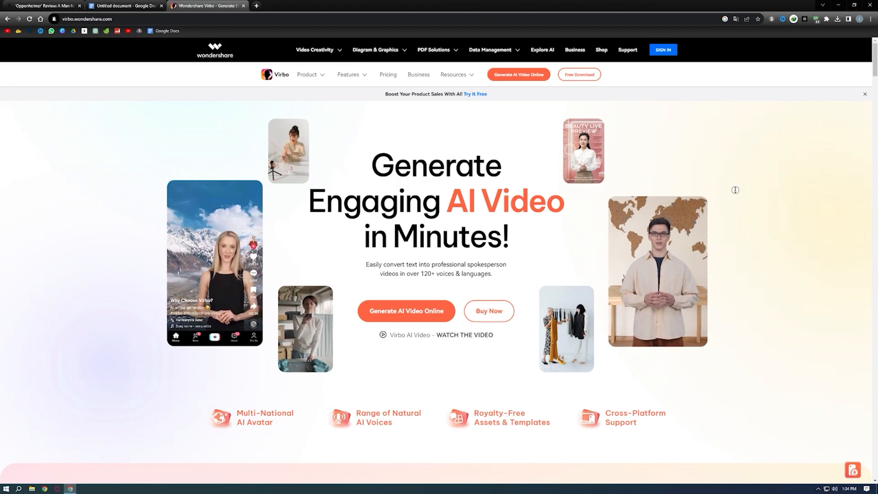
# Step: Look over the Virbo home page and AI avatars page, and start the free app download
pyautogui.scroll(-1, 736, 205)
pyautogui.scroll(-4, 737, 206)
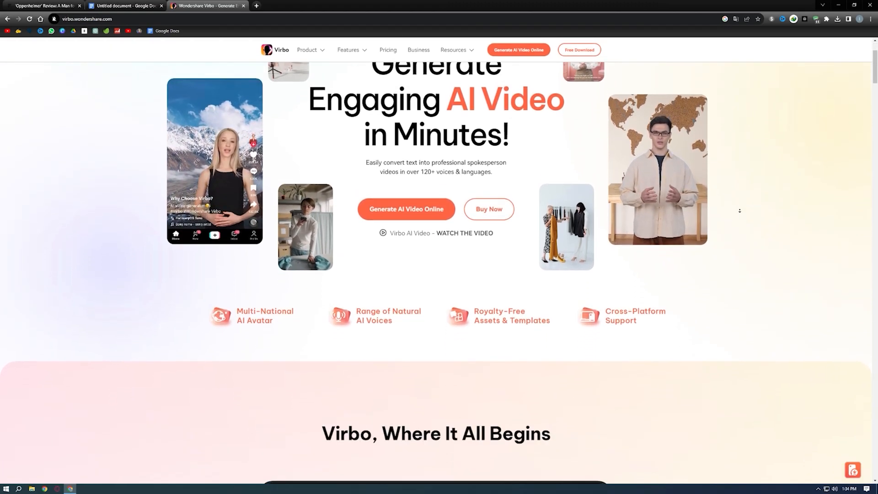
pyautogui.scroll(-5, 742, 212)
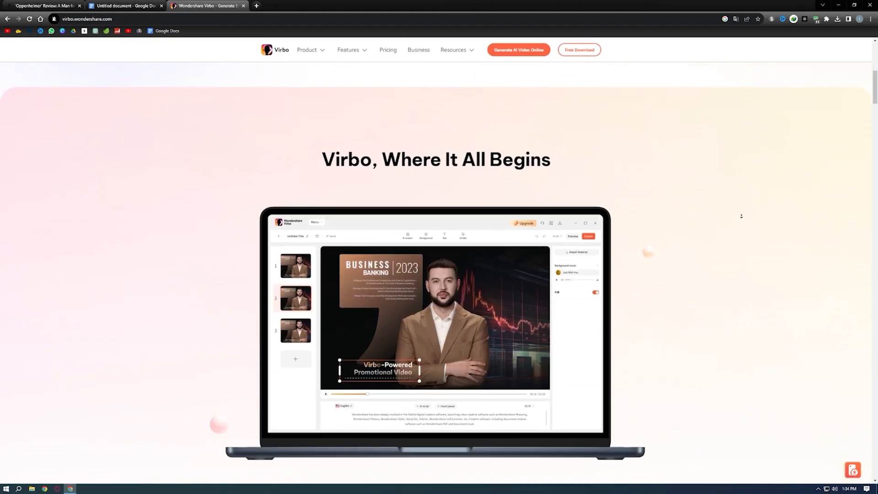
pyautogui.scroll(-5, 746, 219)
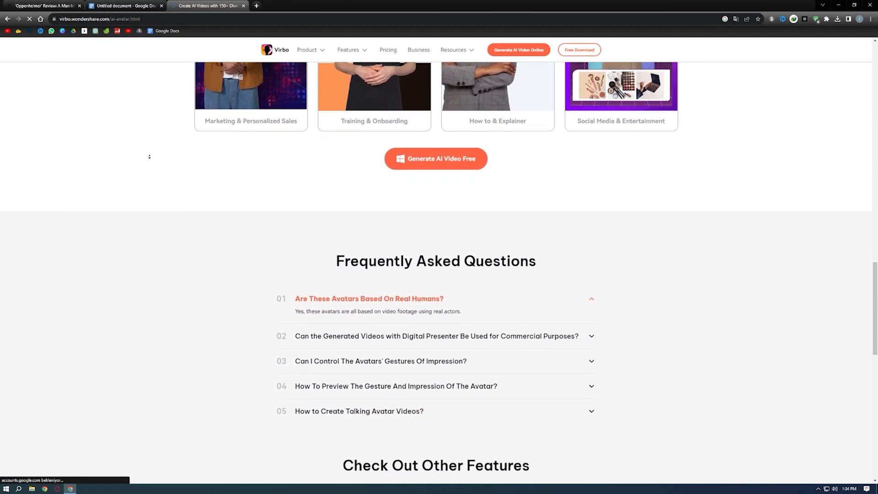
pyautogui.middleClick(150, 157)
pyautogui.middleClick(134, 200)
pyautogui.middleClick(125, 117)
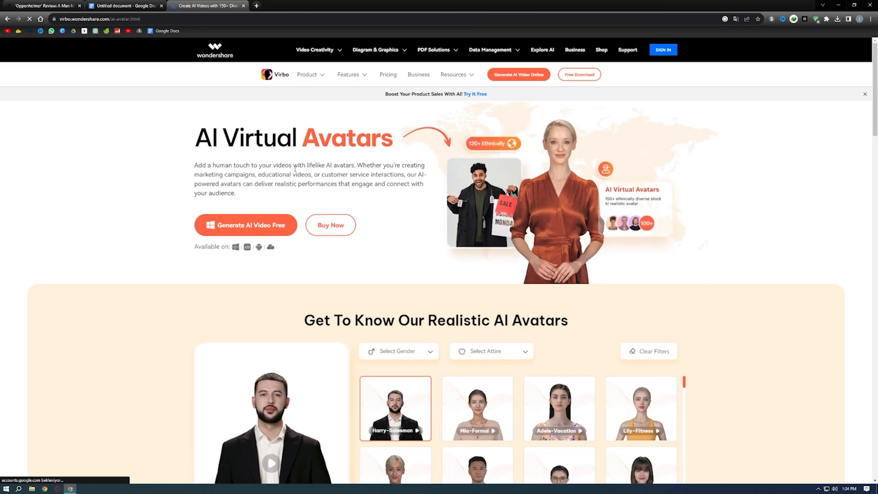
pyautogui.click(584, 76)
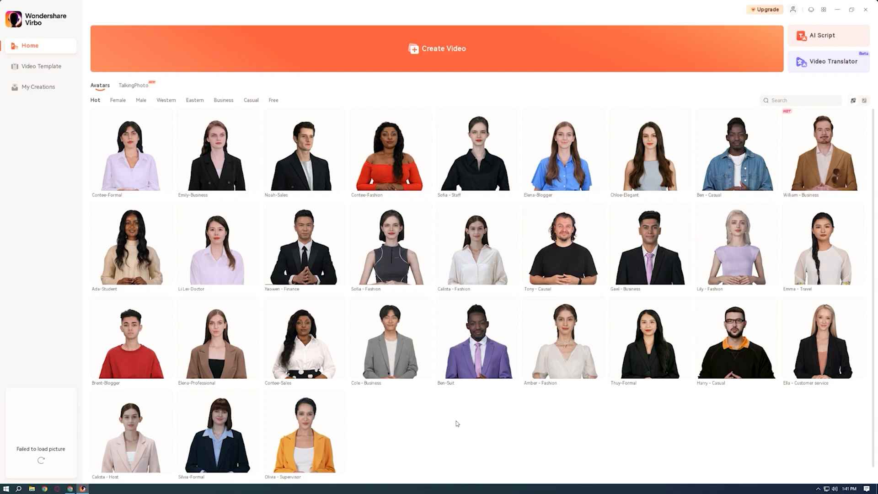
# Step: Browse the Virbo avatar library and preview the Yaowen - Finance and Ben - Casual avatars
pyautogui.scroll(-1, 588, 137)
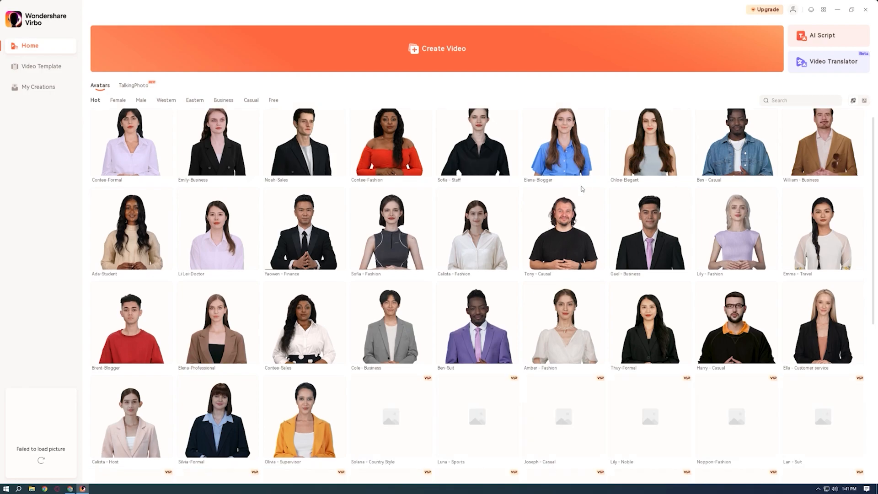
pyautogui.scroll(-5, 524, 284)
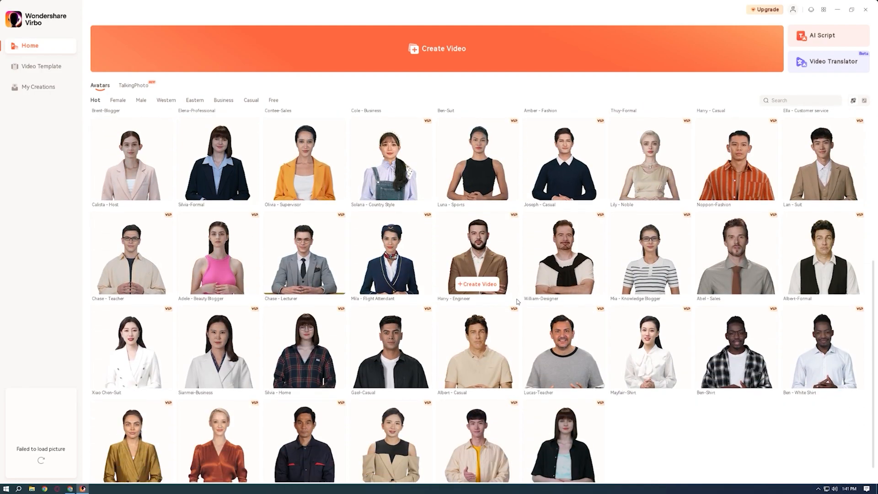
pyautogui.scroll(5, 519, 301)
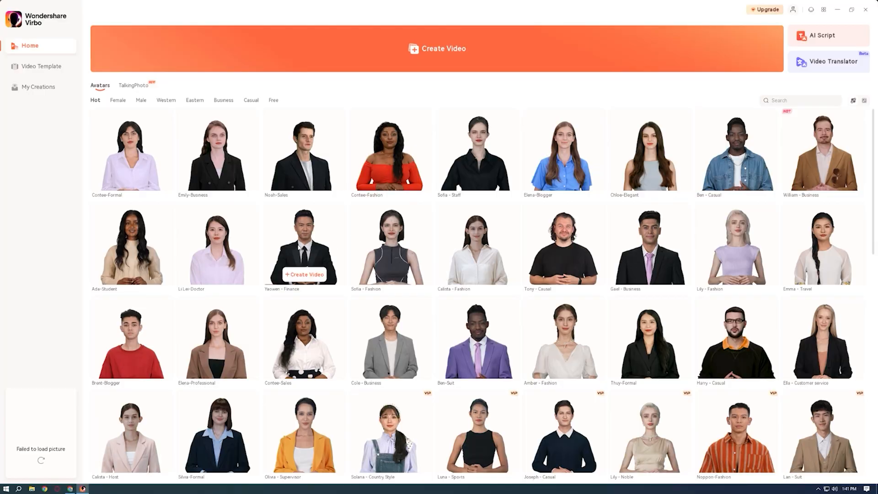
pyautogui.click(305, 238)
pyautogui.click(597, 143)
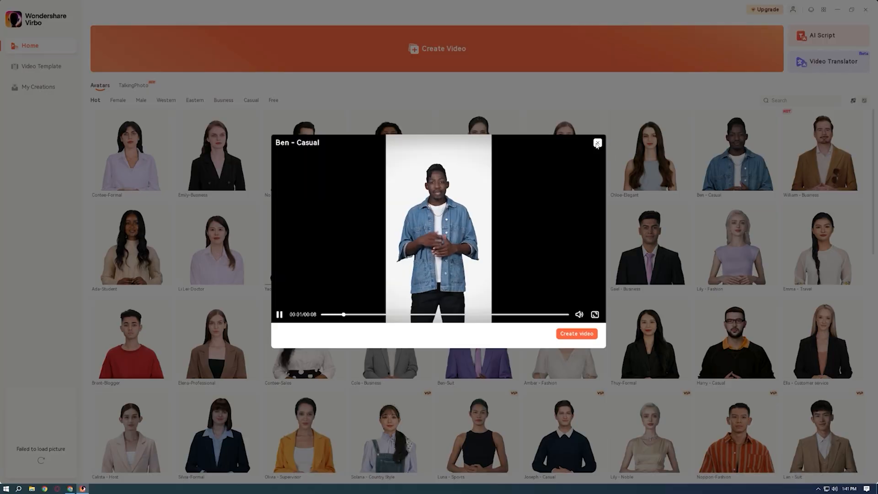
pyautogui.click(597, 144)
# Step: Create a landscape (16:9) video with the Ella - Customer service avatar
pyautogui.moveTo(305, 275)
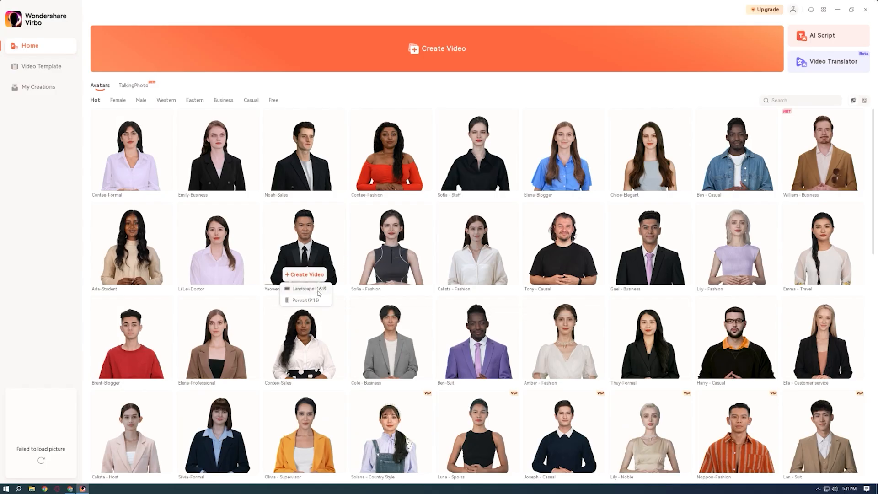
pyautogui.moveTo(822, 369)
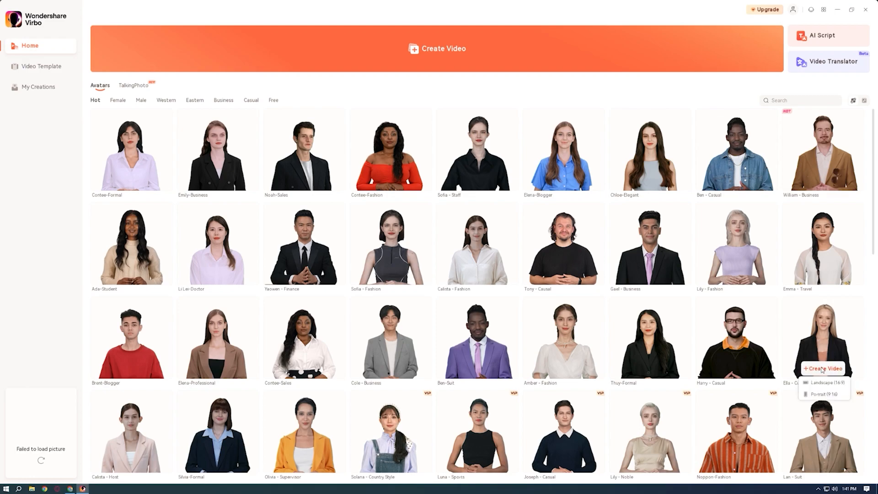
pyautogui.click(813, 383)
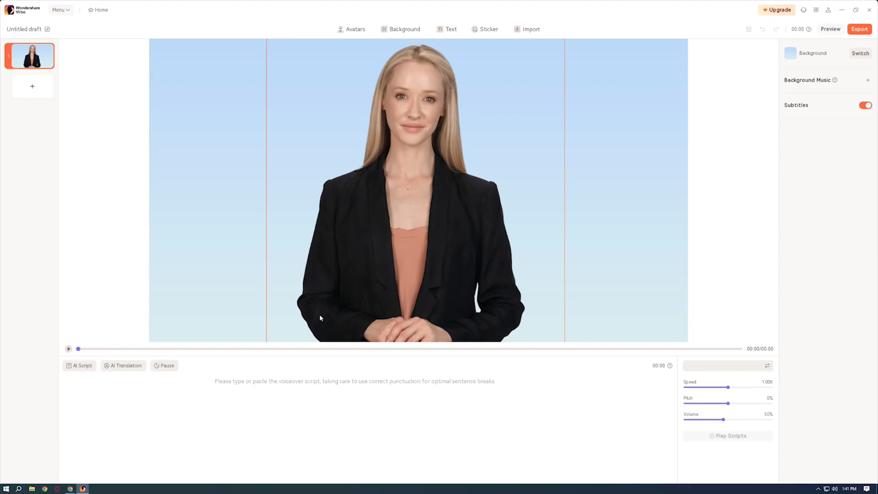
# Step: Switch to the Google Docs document and copy its opening Oppenheimer paragraph
pyautogui.hotkey('alt', 'Tab')
pyautogui.moveTo(326, 124); pyautogui.dragTo(505, 187)
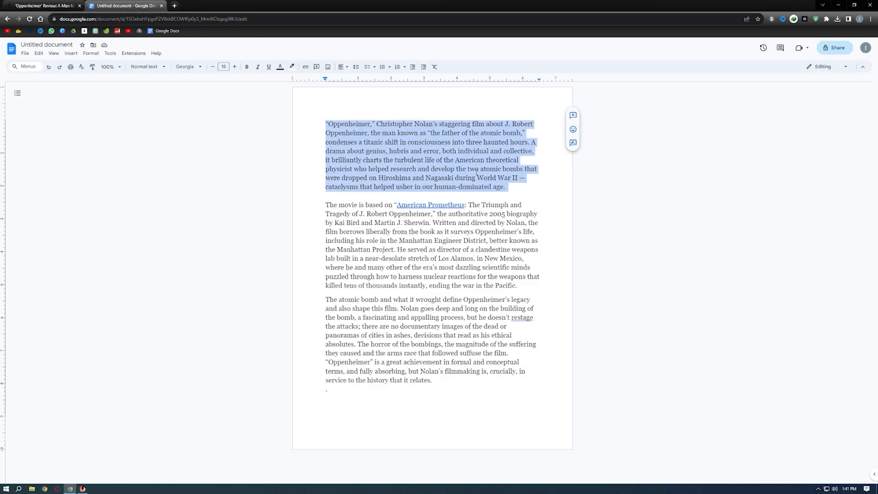
pyautogui.rightClick(476, 174)
pyautogui.click(496, 191)
# Step: Return to Virbo, paste the paragraph into AI Script, optimize it as Engaging and apply it as the voiceover script
pyautogui.hotkey('alt', 'Tab')
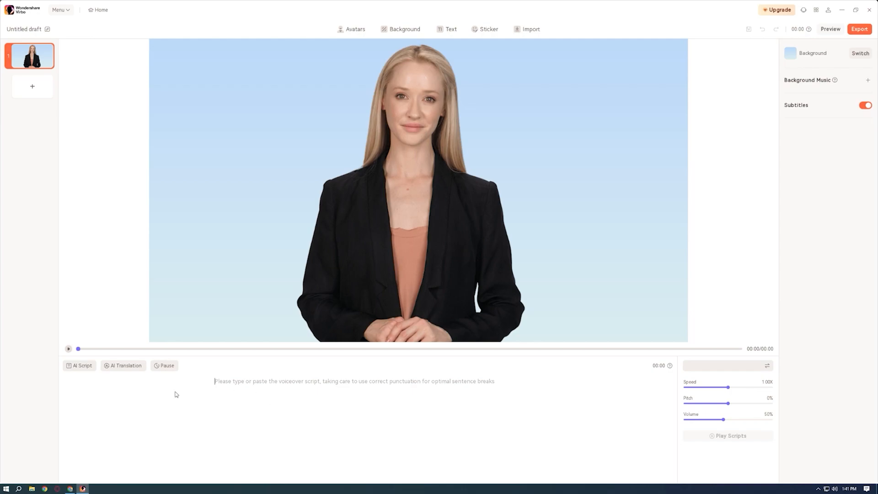
pyautogui.click(81, 366)
pyautogui.click(358, 208)
pyautogui.hotkey('ctrl', 'v')
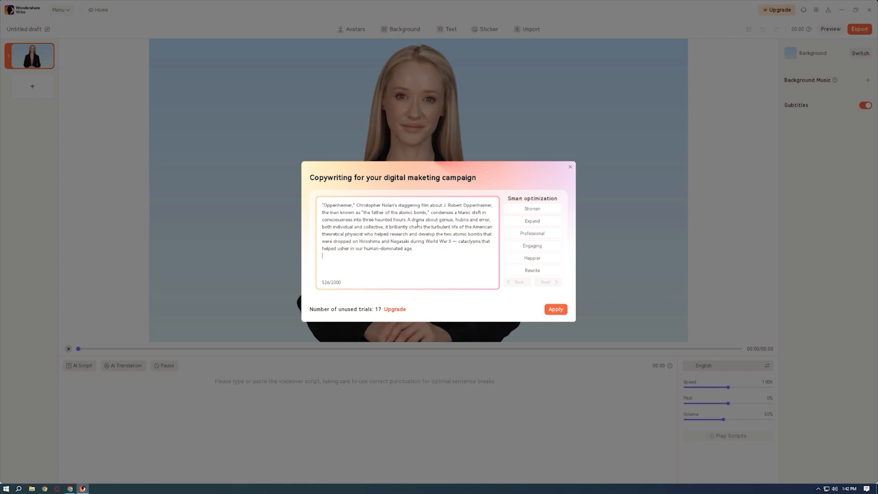
pyautogui.click(532, 246)
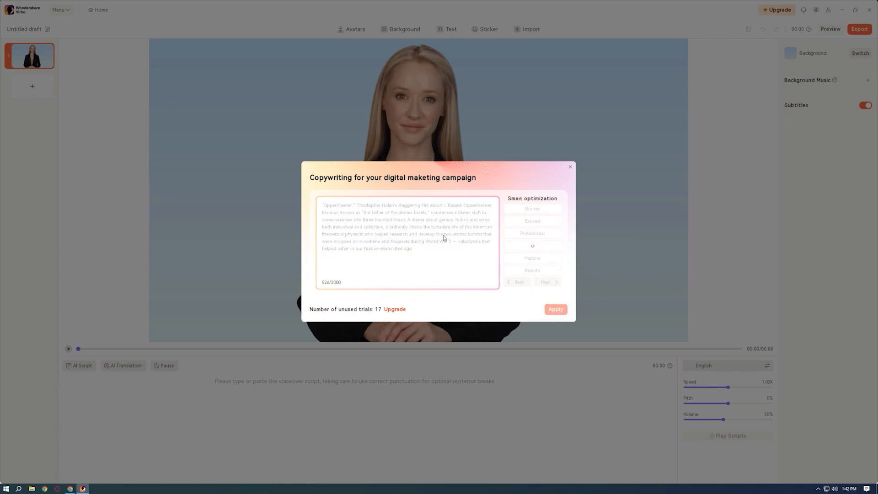
pyautogui.click(555, 310)
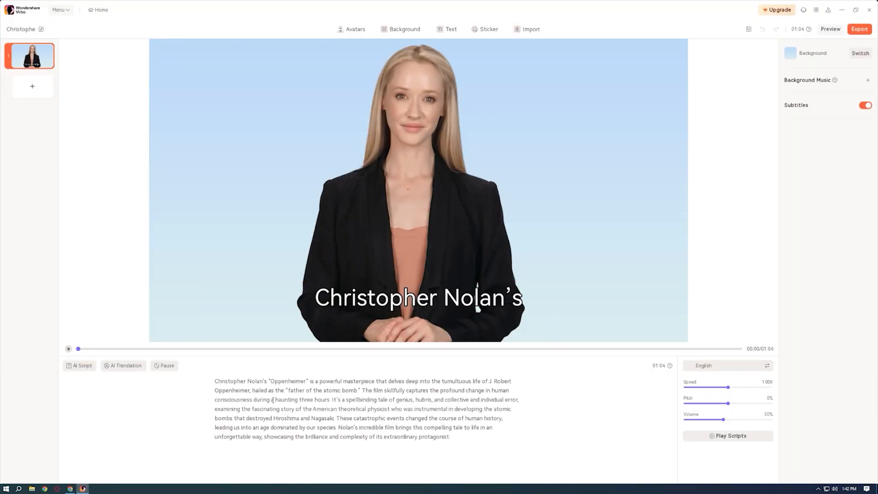
# Step: Generate a French translation of the script with AI Translation and close it without applying
pyautogui.click(123, 366)
pyautogui.click(519, 184)
pyautogui.scroll(-2, 508, 215)
pyautogui.click(496, 228)
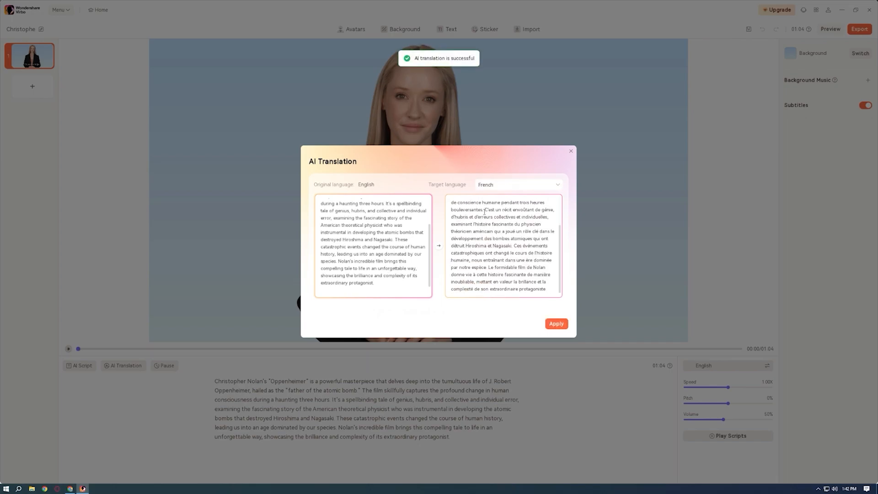
pyautogui.moveTo(462, 209); pyautogui.dragTo(544, 328)
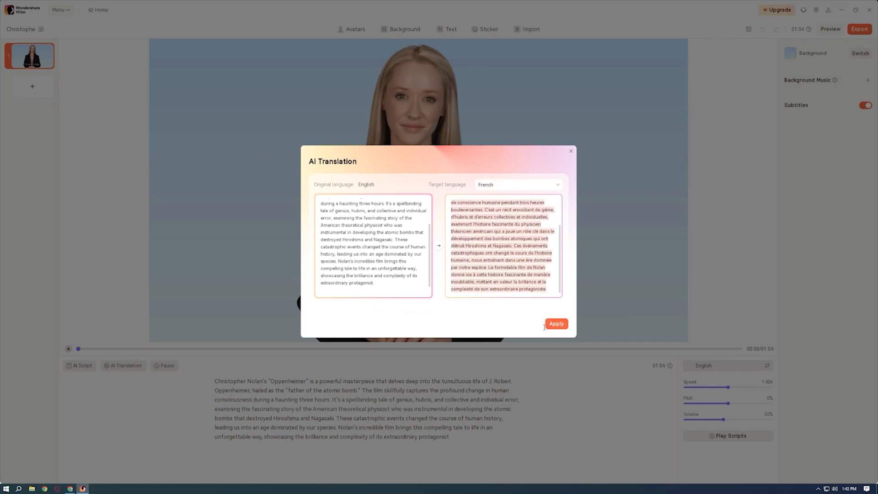
pyautogui.click(571, 151)
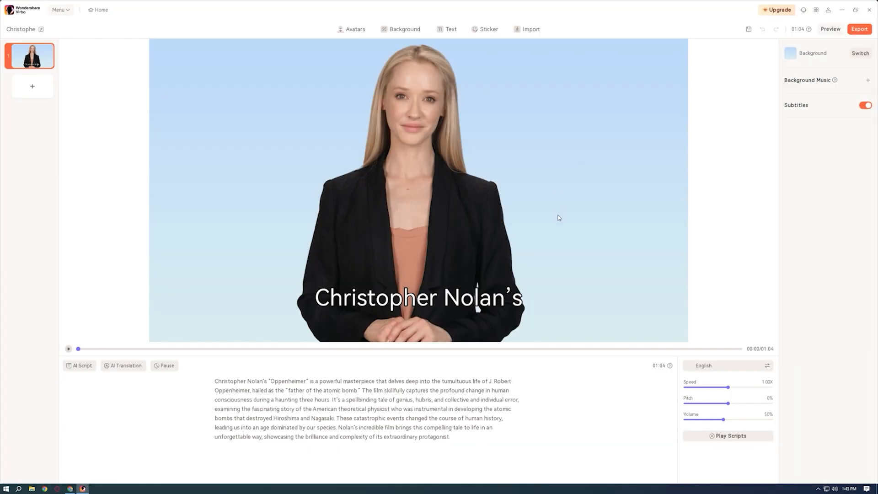
# Step: Play the English voiceover of the script
pyautogui.click(726, 437)
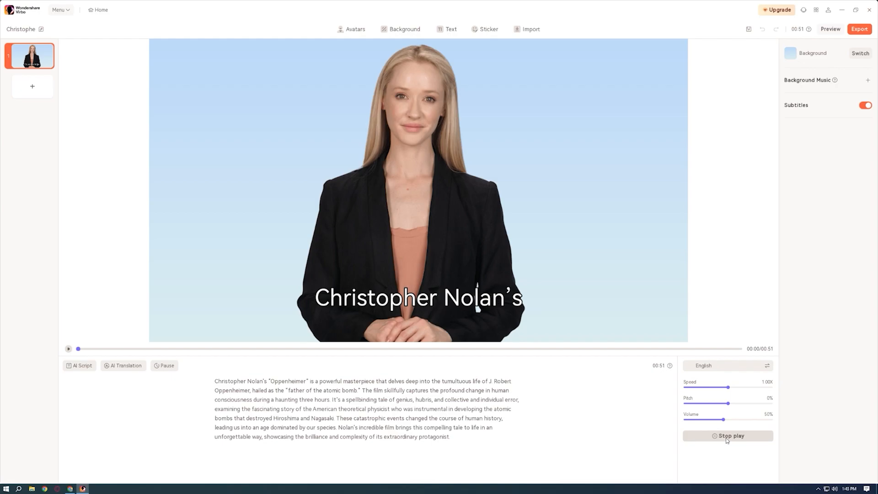
# Step: Stop the script playback and preview several alternative voices for the voiceover without switching the current English voice
pyautogui.click(727, 439)
pyautogui.click(718, 367)
pyautogui.click(415, 172)
pyautogui.click(467, 171)
pyautogui.click(492, 170)
pyautogui.click(492, 170)
pyautogui.click(448, 171)
pyautogui.click(468, 171)
pyautogui.click(365, 170)
pyautogui.click(365, 170)
pyautogui.click(513, 141)
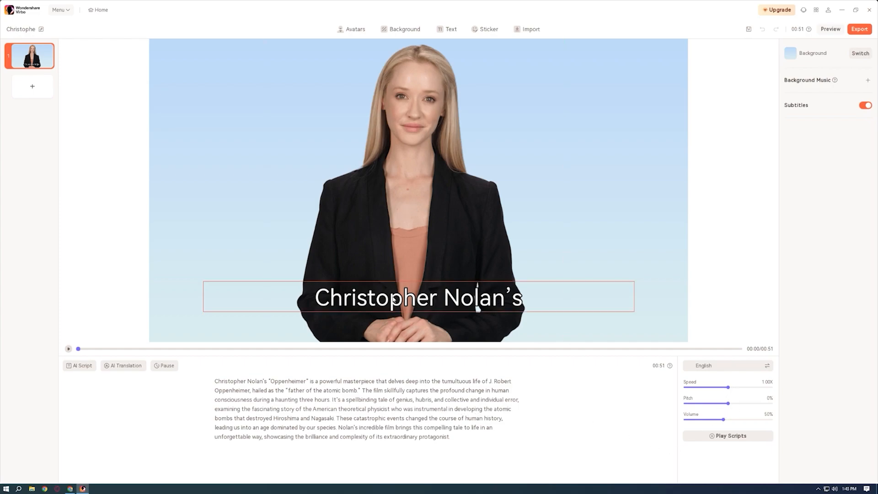
# Step: Select the subtitles on the canvas, look through the available fonts and set the font size to 25
pyautogui.click(594, 304)
pyautogui.moveTo(808, 213); pyautogui.dragTo(813, 211)
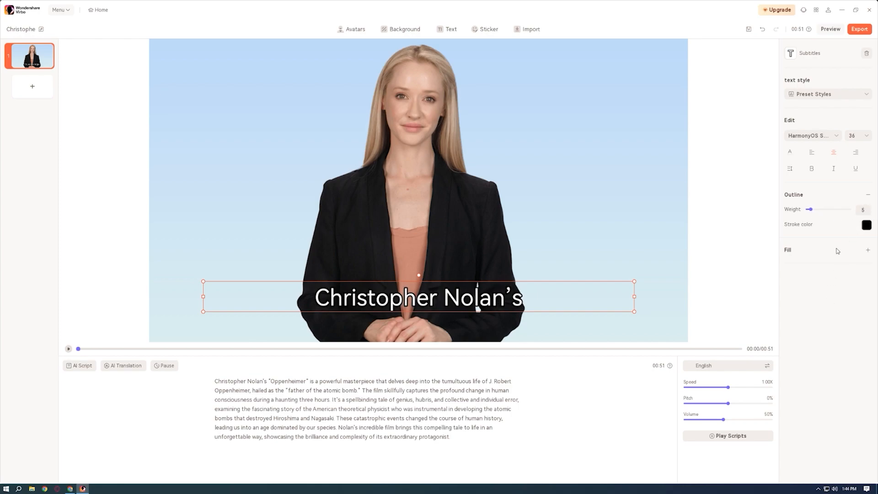
pyautogui.click(811, 135)
pyautogui.scroll(-5, 807, 183)
pyautogui.scroll(-5, 807, 183)
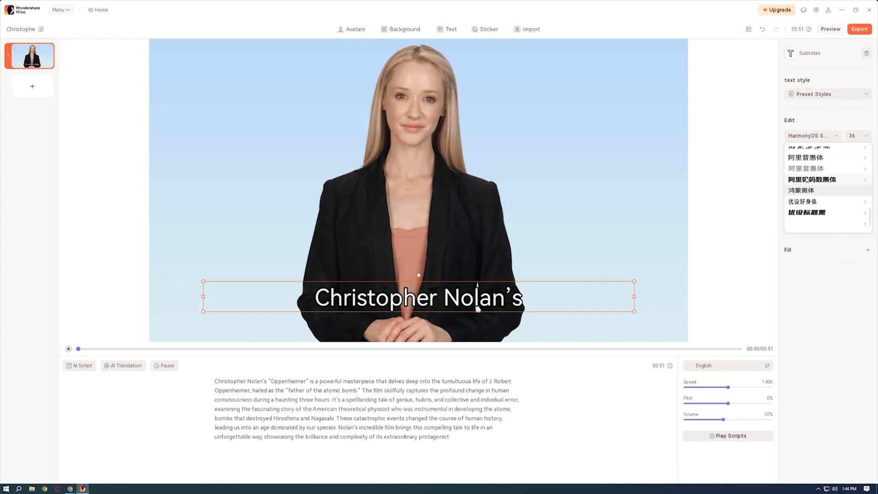
pyautogui.click(856, 135)
pyautogui.click(853, 157)
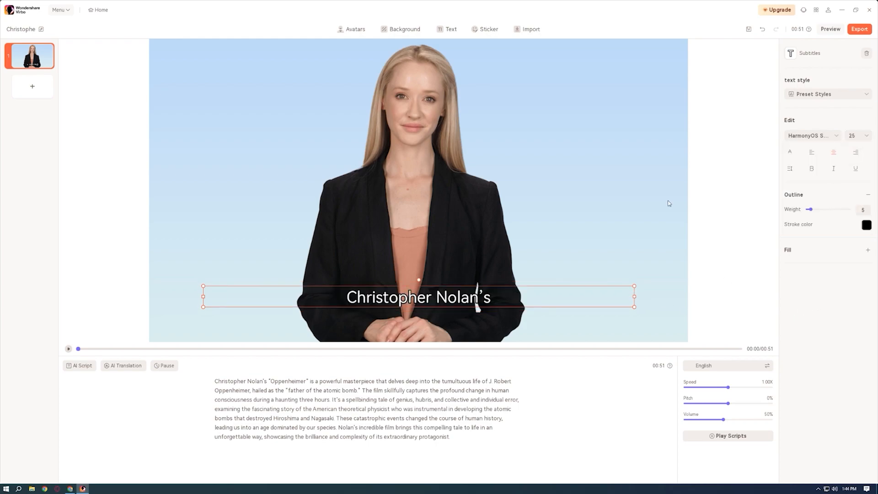
# Step: Try out text colours on the subtitles, keep them white and deselect them
pyautogui.click(790, 152)
pyautogui.click(834, 186)
pyautogui.click(792, 155)
pyautogui.click(803, 179)
pyautogui.click(644, 183)
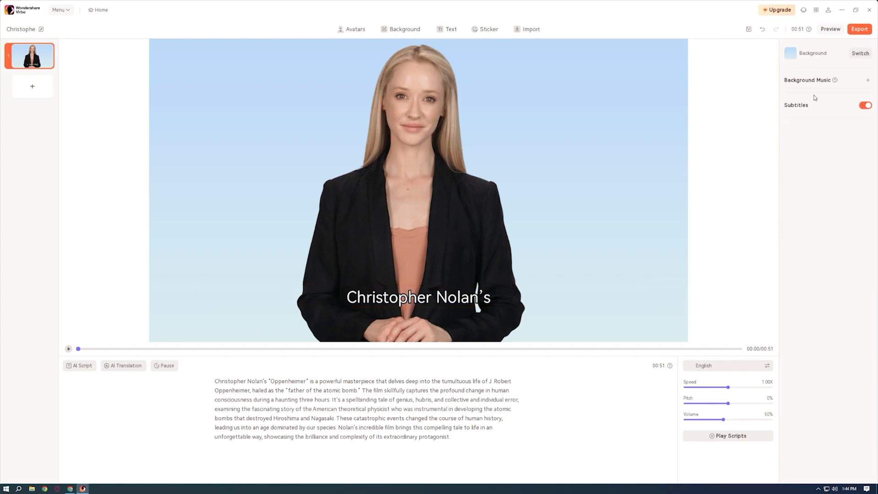
# Step: Replace the scene background with an uploaded Oppenheimer picture of a man in fiery clouds, uncropped
pyautogui.click(857, 54)
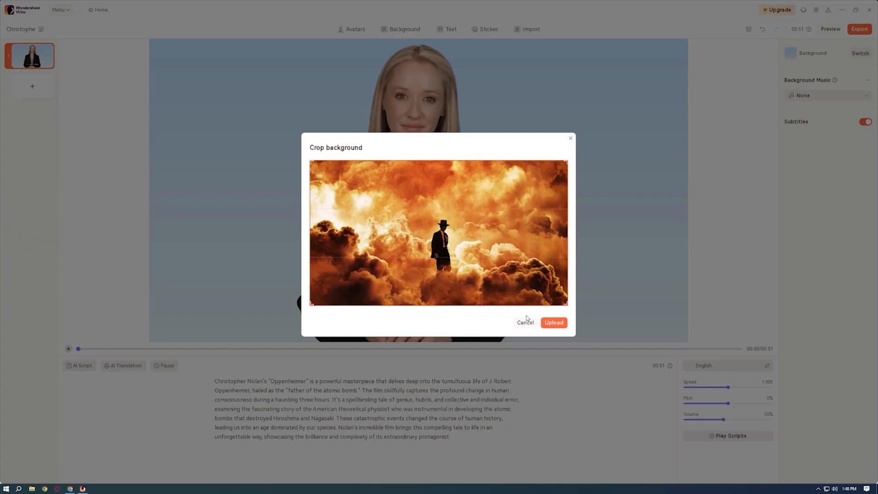
pyautogui.click(554, 323)
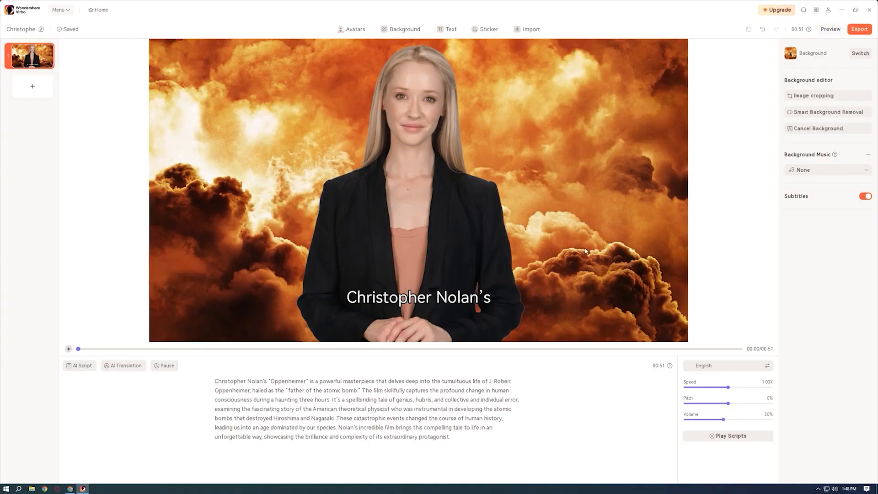
# Step: Shrink the avatar and place it at the right side of the frame, clear of the figure in the background
pyautogui.moveTo(464, 235); pyautogui.dragTo(620, 236)
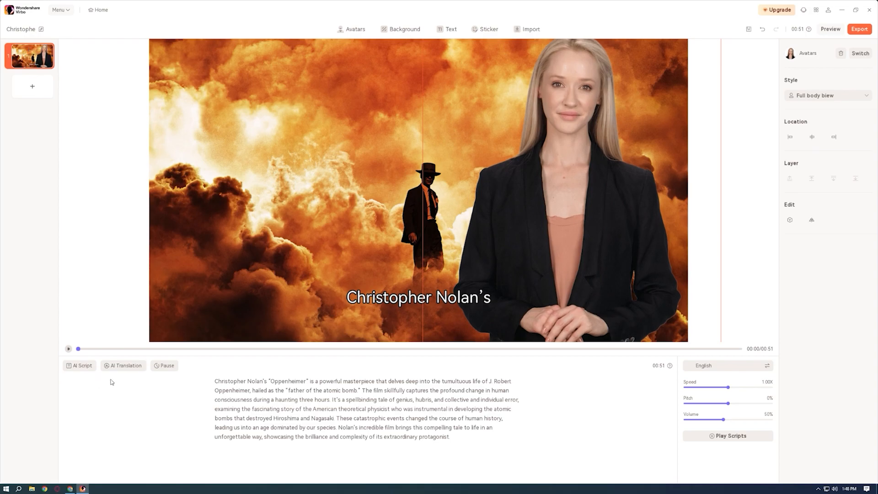
pyautogui.moveTo(544, 195); pyautogui.dragTo(544, 263)
pyautogui.moveTo(421, 103); pyautogui.dragTo(499, 168)
pyautogui.moveTo(570, 279); pyautogui.dragTo(567, 157)
pyautogui.moveTo(477, 40); pyautogui.dragTo(524, 69)
pyautogui.moveTo(593, 176); pyautogui.dragTo(575, 194)
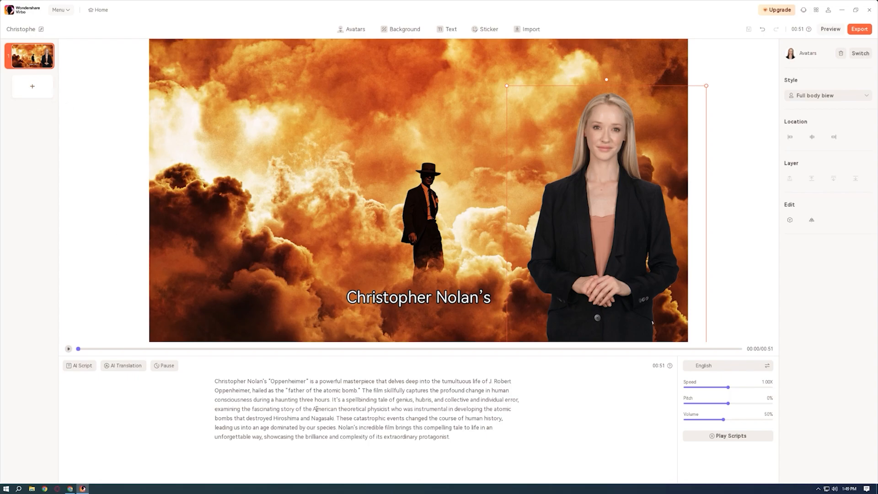
# Step: Cut the script from "examining the fascinating story" onward, add a second scene and paste the cut text as its script
pyautogui.moveTo(215, 409); pyautogui.dragTo(451, 438)
pyautogui.rightClick(432, 422)
pyautogui.click(452, 454)
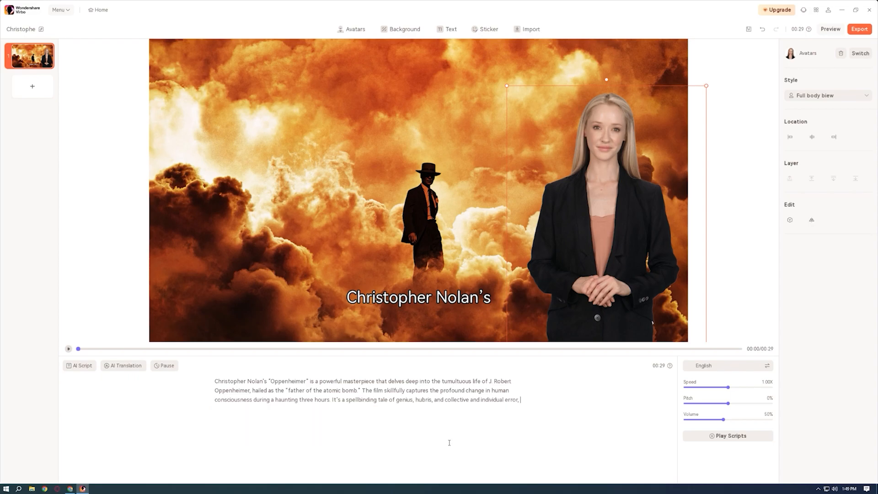
pyautogui.click(33, 88)
pyautogui.click(107, 114)
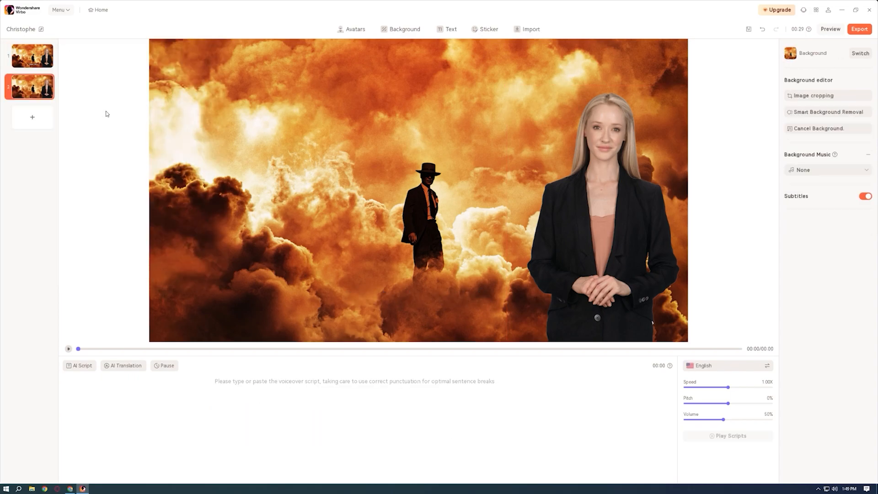
pyautogui.click(268, 396)
pyautogui.hotkey('ctrl', 'v')
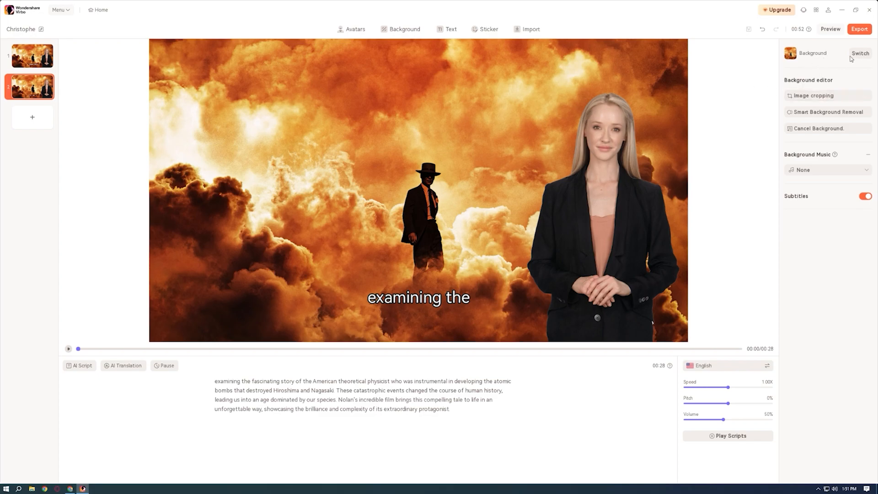
# Step: Set the background of both scenes to the solid green one from the Basic category
pyautogui.click(860, 54)
pyautogui.click(280, 72)
pyautogui.click(299, 71)
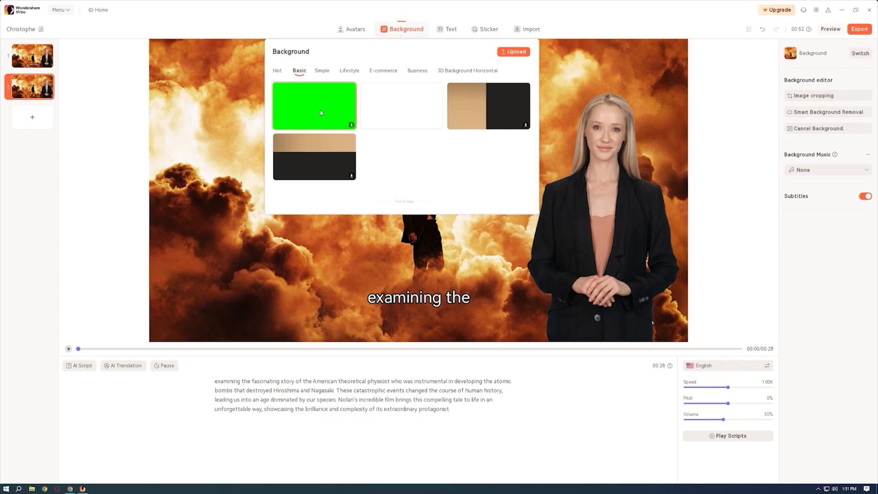
pyautogui.click(321, 114)
pyautogui.click(44, 59)
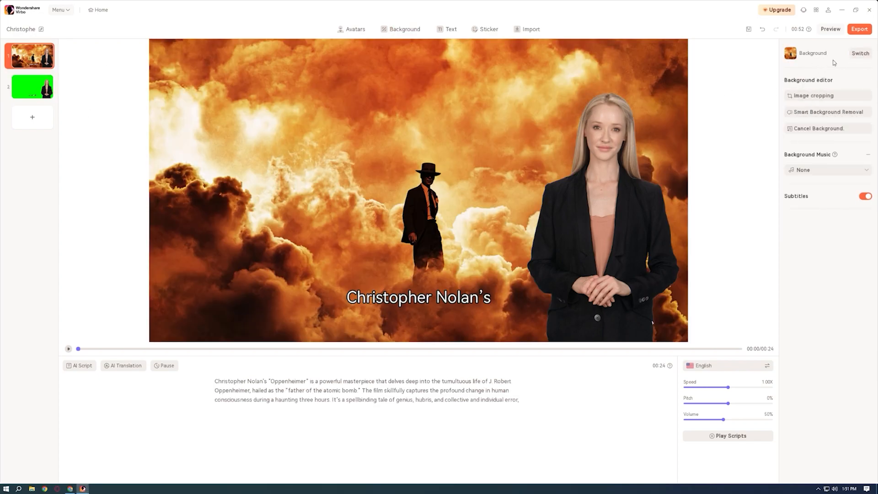
pyautogui.click(861, 53)
pyautogui.click(316, 107)
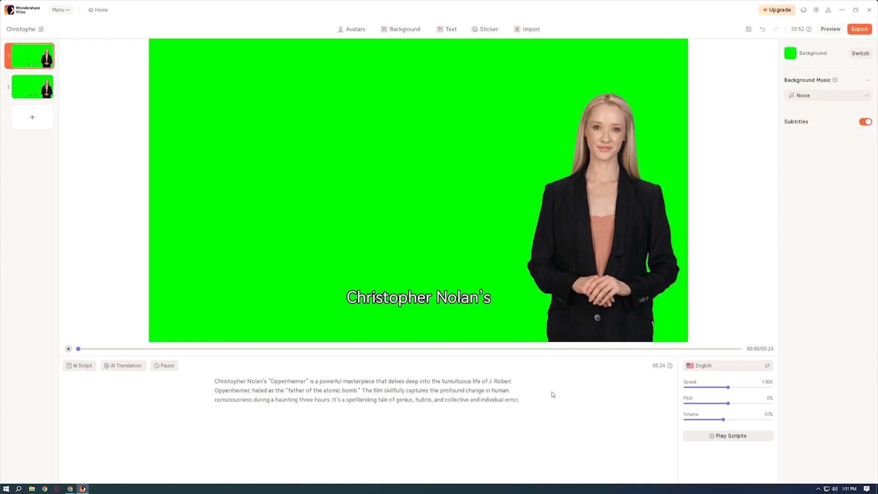
pyautogui.click(36, 97)
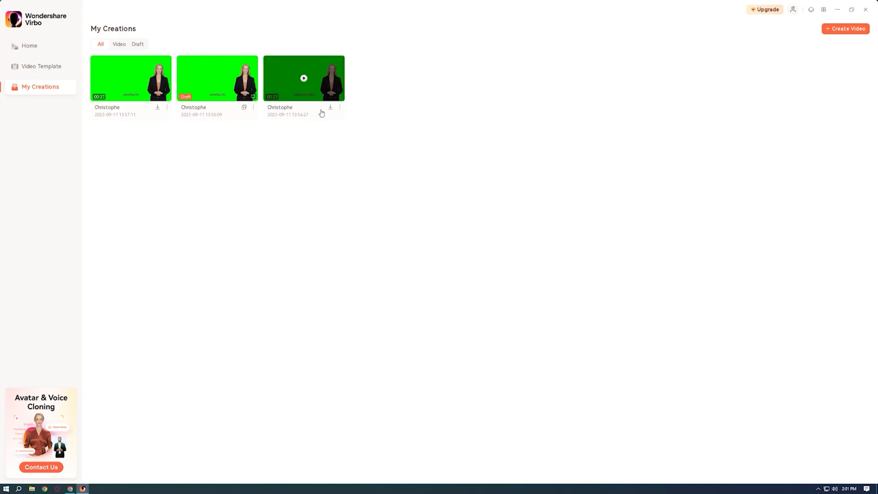
# Step: Download the newest rendered video from My Creations as Christophe(1).mp4 into the Downloads folder
pyautogui.click(157, 108)
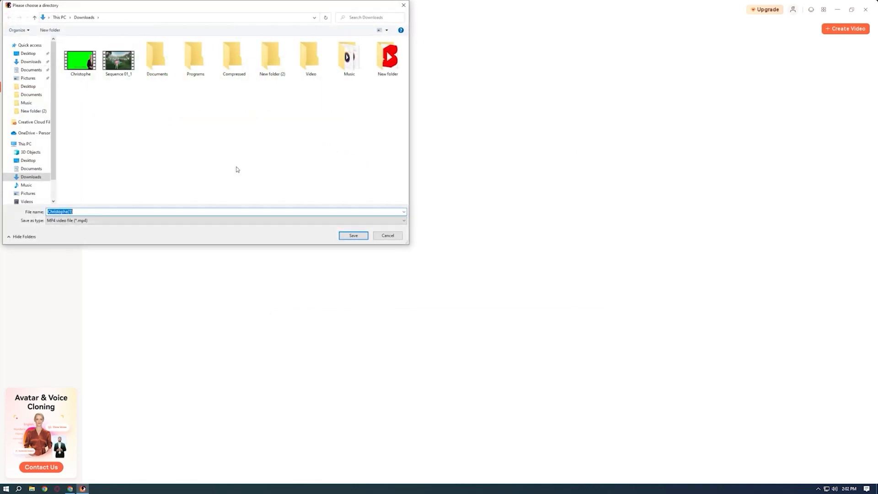
pyautogui.click(353, 236)
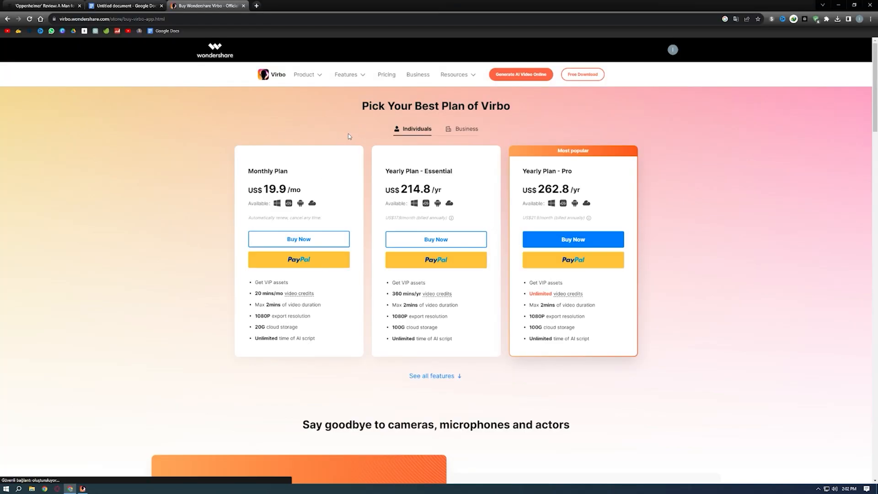
pyautogui.scroll(-1, 348, 136)
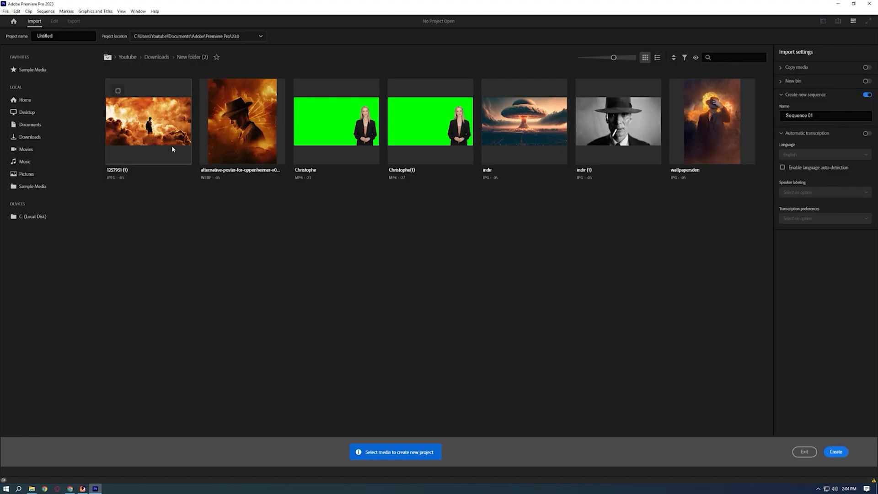
# Step: Switch to Premiere Pro, create a sequence from the Oppenheimer images and avatar videos, and stack the images on V2 above the two adjoining videos
pyautogui.click(172, 145)
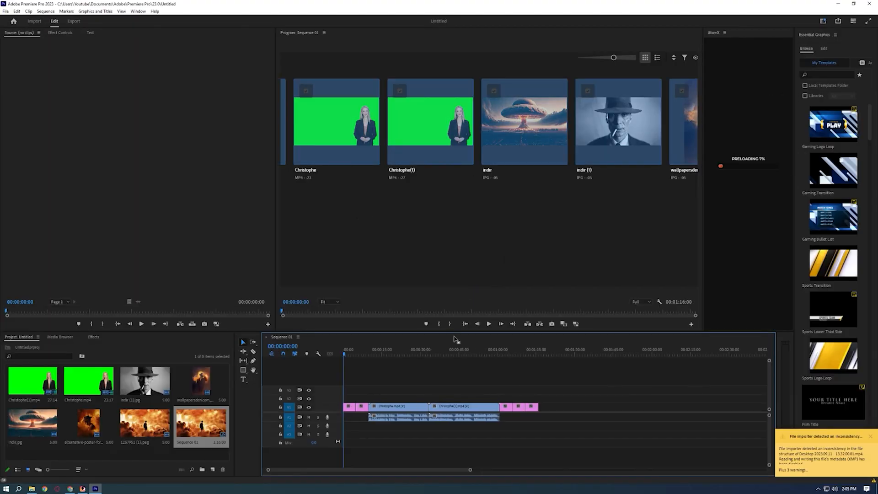
pyautogui.moveTo(351, 408)
pyautogui.mouseDown()
pyautogui.moveTo(351, 399)
pyautogui.moveTo(363, 399)
pyautogui.mouseUp()
pyautogui.moveTo(397, 409); pyautogui.dragTo(372, 408)
pyautogui.moveTo(507, 409); pyautogui.dragTo(377, 399)
pyautogui.moveTo(520, 408); pyautogui.dragTo(388, 399)
pyautogui.moveTo(532, 407); pyautogui.dragTo(401, 399)
pyautogui.moveTo(452, 406); pyautogui.dragTo(426, 407)
# Step: Find the Ultra Key effect, apply it to both avatar clips and sample their green background as the key colour
pyautogui.click(43, 355)
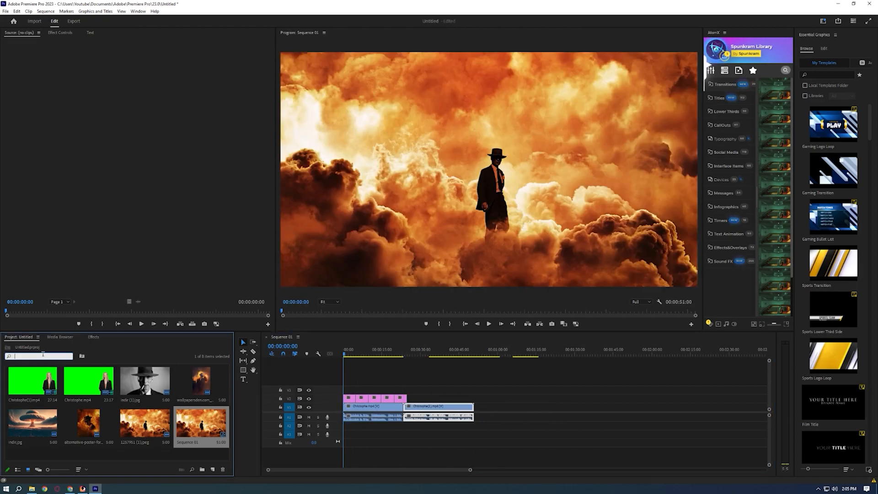
pyautogui.hotkey('shift', '7')
pyautogui.write('ultra')
pyautogui.click(32, 397)
pyautogui.moveTo(32, 396); pyautogui.dragTo(373, 406)
pyautogui.click(429, 355)
pyautogui.click(114, 161)
pyautogui.click(476, 165)
# Step: Fit the background images on track V2 to the sequence frame size and return the playhead near the start
pyautogui.moveTo(430, 355); pyautogui.dragTo(345, 357)
pyautogui.rightClick(348, 398)
pyautogui.moveTo(431, 396); pyautogui.dragTo(371, 426)
pyautogui.rightClick(387, 399)
pyautogui.click(420, 332)
pyautogui.moveTo(349, 355); pyautogui.dragTo(331, 369)
pyautogui.click(354, 378)
pyautogui.click(352, 355)
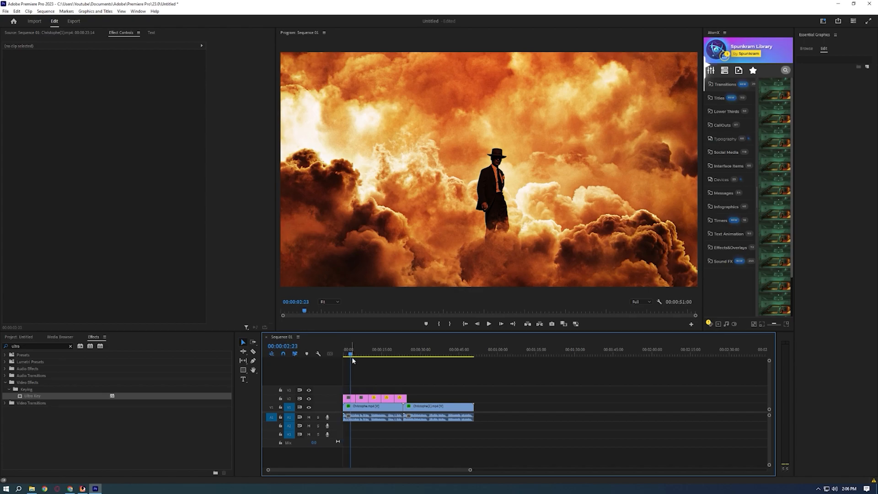
# Step: Move both avatar clips up to track V3 so they sit above the images, and play the sequence
pyautogui.moveTo(361, 407); pyautogui.dragTo(361, 390)
pyautogui.moveTo(351, 355); pyautogui.dragTo(343, 355)
pyautogui.moveTo(425, 407); pyautogui.dragTo(425, 390)
pyautogui.moveTo(354, 416); pyautogui.dragTo(412, 401)
pyautogui.press('space')
# Step: Spread the images along track V2 under the avatar clips and lengthen them with the Rate Stretch tool
pyautogui.moveTo(388, 400); pyautogui.dragTo(422, 400)
pyautogui.moveTo(379, 400)
pyautogui.mouseDown()
pyautogui.moveTo(401, 401)
pyautogui.moveTo(361, 401)
pyautogui.mouseUp()
pyautogui.press('r')
pyautogui.press('v')
pyautogui.press('r')
pyautogui.press('v')
pyautogui.moveTo(422, 400)
pyautogui.mouseDown()
pyautogui.moveTo(474, 400)
pyautogui.moveTo(438, 400)
pyautogui.mouseUp()
pyautogui.press('r')
pyautogui.moveTo(364, 357); pyautogui.dragTo(344, 357)
pyautogui.press('v')
# Step: Fill the gaps on track V2 with the alternative-poster and wallpapersden images
pyautogui.moveTo(479, 400); pyautogui.dragTo(353, 399)
pyautogui.rightClick(353, 401)
pyautogui.click(346, 357)
pyautogui.moveTo(346, 357); pyautogui.dragTo(425, 355)
pyautogui.click(421, 399)
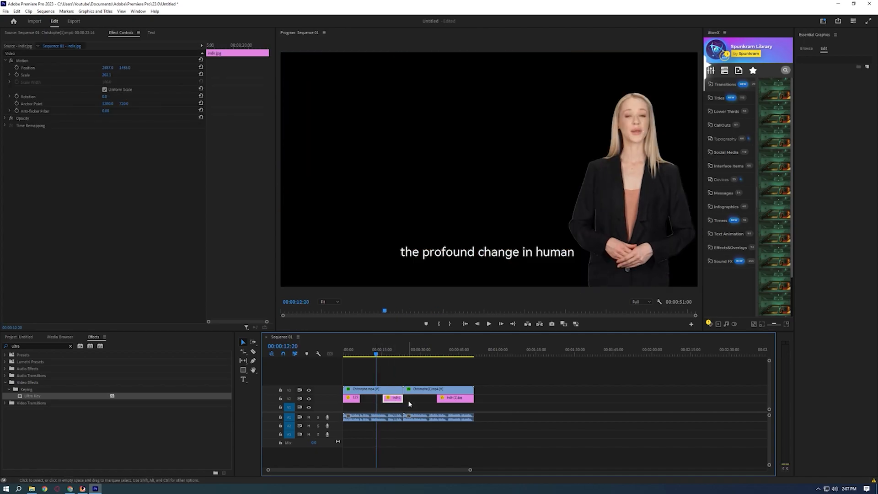
pyautogui.rightClick(421, 396)
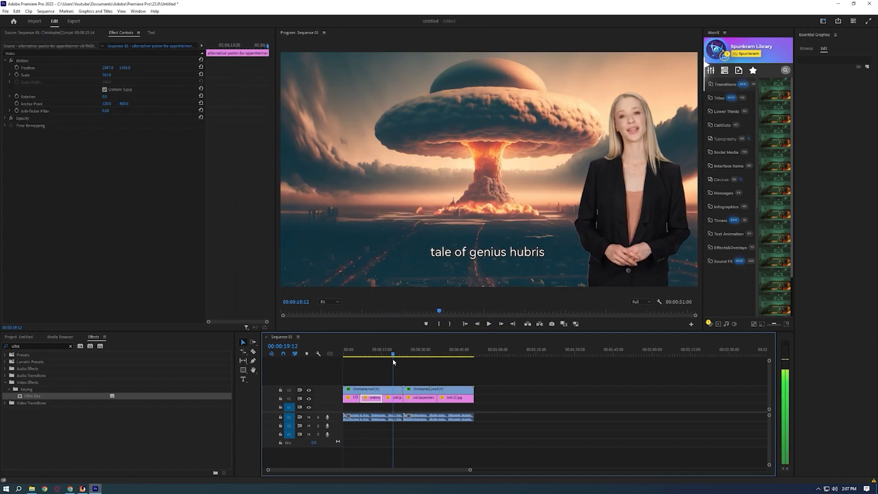
# Step: Try fitting the wallpapersden image to the frame size, and drop it from track V2 with the alternative poster placed last
pyautogui.moveTo(398, 400)
pyautogui.mouseDown()
pyautogui.moveTo(375, 401)
pyautogui.moveTo(396, 400)
pyautogui.mouseUp()
pyautogui.rightClick(405, 398)
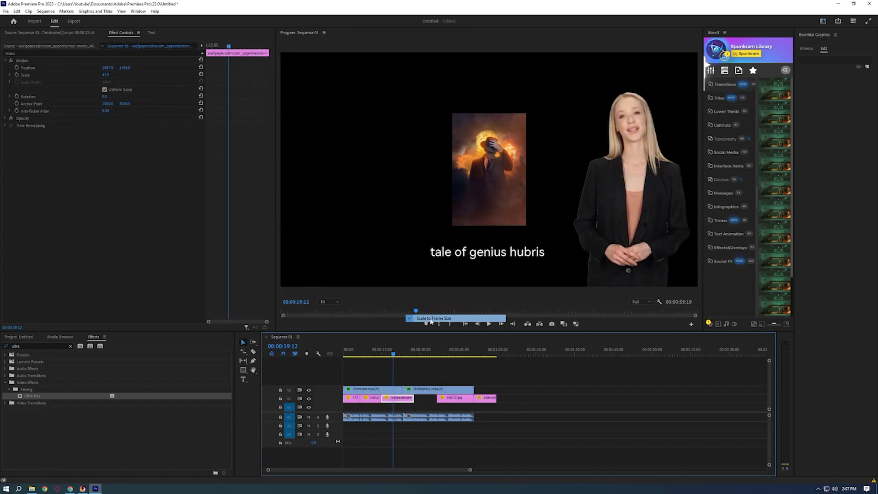
pyautogui.click(432, 318)
pyautogui.rightClick(407, 398)
pyautogui.click(433, 325)
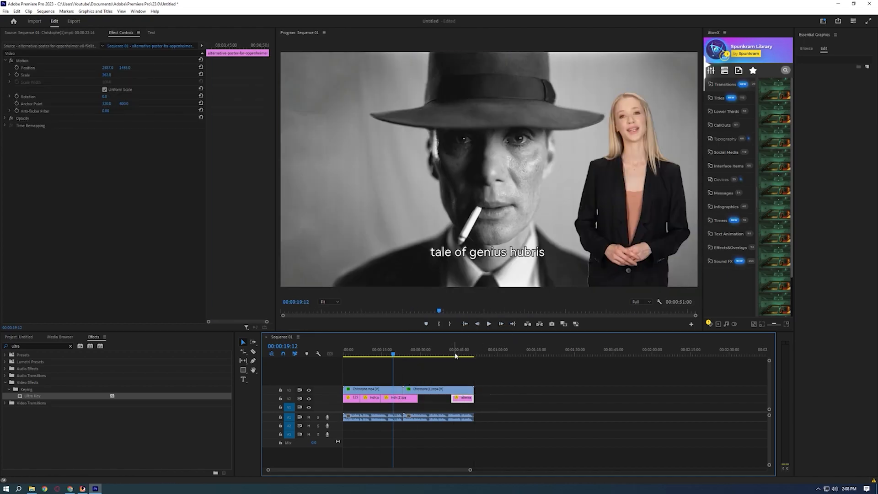
# Step: Stretch the four remaining images on track V2 with Rate Stretch so they cover both avatar clips without gaps
pyautogui.press('r')
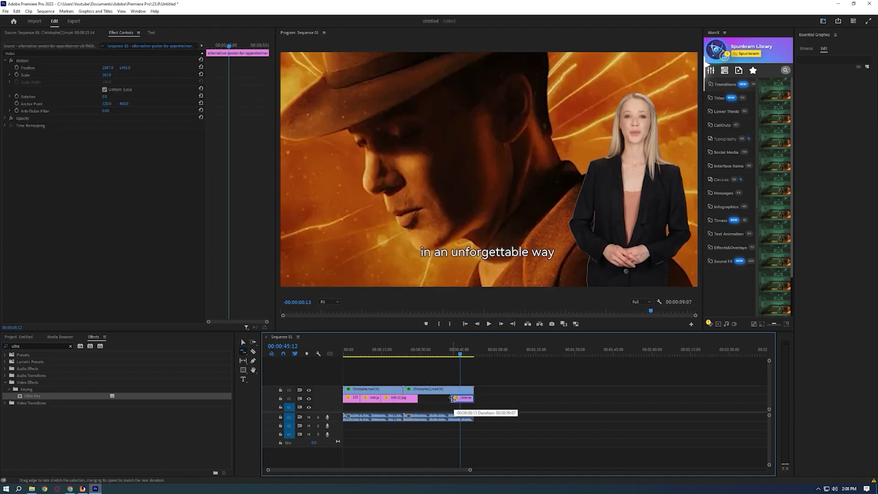
pyautogui.moveTo(435, 400); pyautogui.dragTo(432, 400)
pyautogui.moveTo(417, 399); pyautogui.dragTo(392, 400)
pyautogui.press('v')
pyautogui.moveTo(367, 400)
pyautogui.mouseDown()
pyautogui.moveTo(377, 401)
pyautogui.moveTo(365, 400)
pyautogui.mouseUp()
pyautogui.press('r')
pyautogui.moveTo(356, 355)
pyautogui.mouseDown()
pyautogui.moveTo(471, 362)
pyautogui.moveTo(343, 365)
pyautogui.mouseUp()
pyautogui.press('v')
pyautogui.click(350, 375)
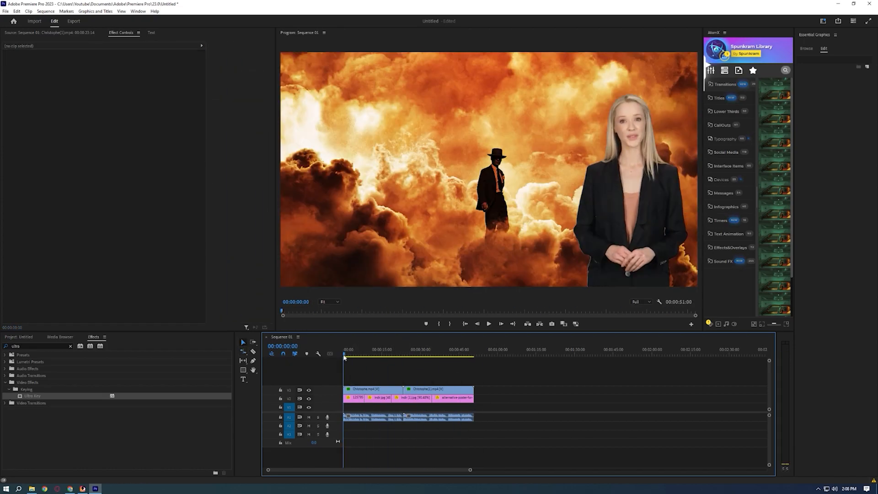
# Step: Export the sequence in H.264 format as movirev.mp4 to Downloads\New folder (2)
pyautogui.click(74, 22)
pyautogui.click(160, 69)
pyautogui.doubleClick(120, 75)
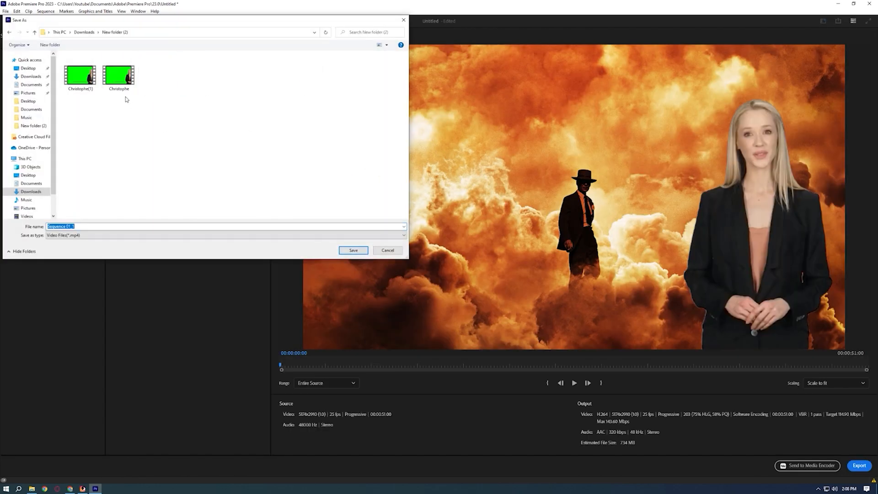
pyautogui.click(354, 250)
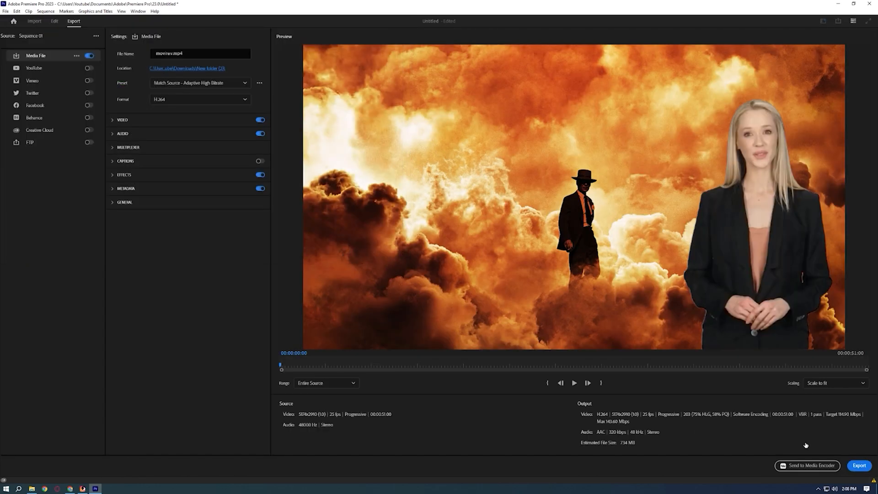
pyautogui.click(859, 465)
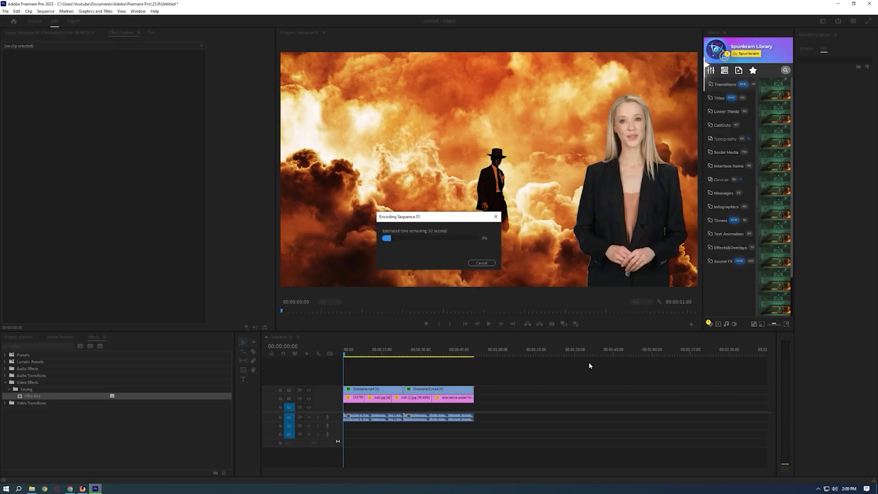